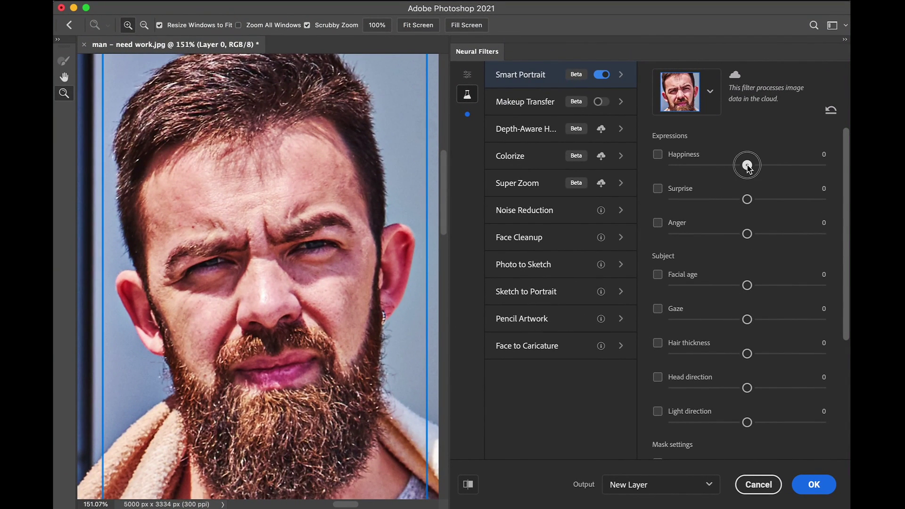
Step: Raise the Smart Portrait Happiness slider to about 31 so the man smiles more
{"action": "left_click_drag", "start_coordinate": [748, 168], "coordinate": [796, 169]}
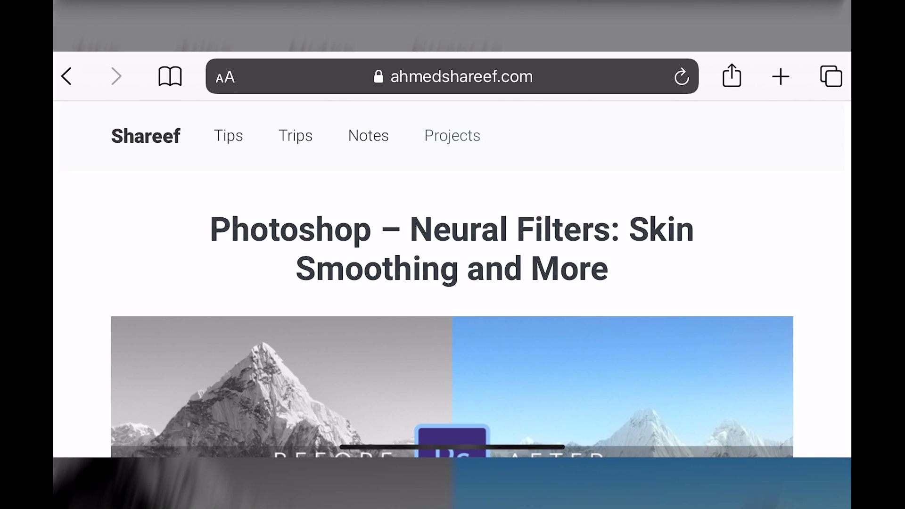
Step: Scroll the ahmedshareef.com article down to the Download Images grid of mountain and camel photos
{"action": "scroll", "coordinate": [452, 254], "scroll_direction": "down", "scroll_amount": 10}
{"action": "scroll", "coordinate": [451, 254], "scroll_direction": "down", "scroll_amount": 7}
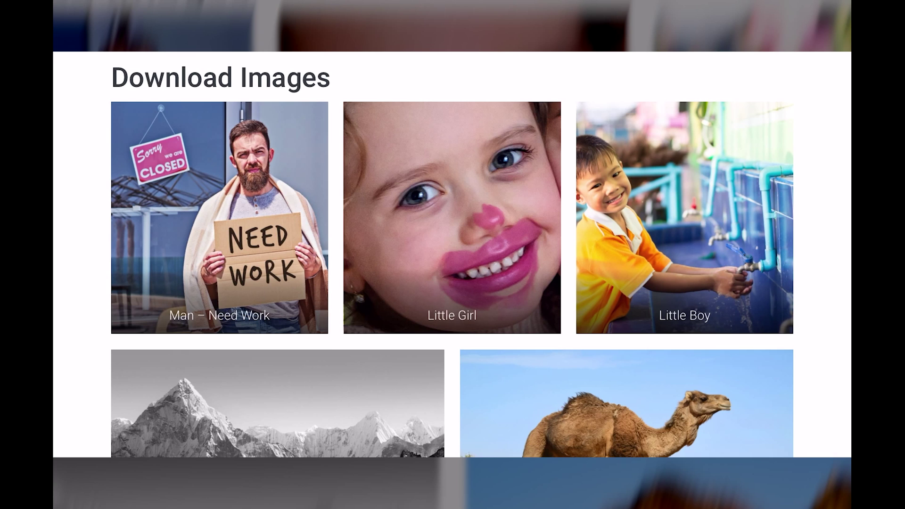
{"action": "scroll", "coordinate": [452, 255], "scroll_direction": "down", "scroll_amount": 3}
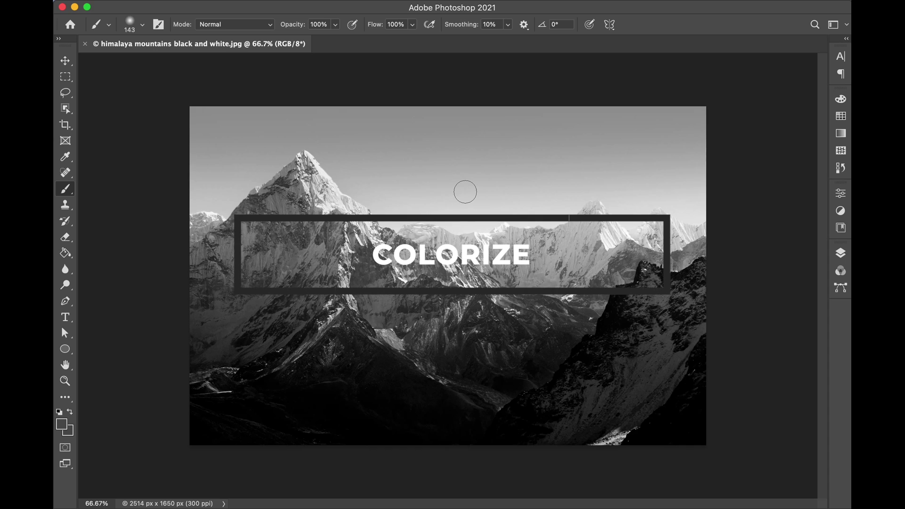
Step: Switch on the beta Colorize neural filter for the black-and-white mountain photo
{"action": "mouse_move", "coordinate": [412, 4]}
{"action": "left_click", "coordinate": [354, 6]}
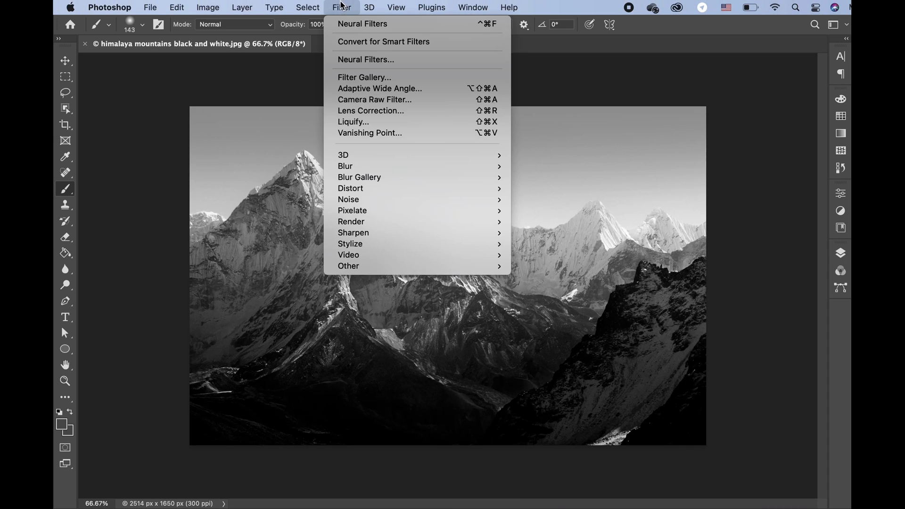
{"action": "left_click", "coordinate": [362, 61]}
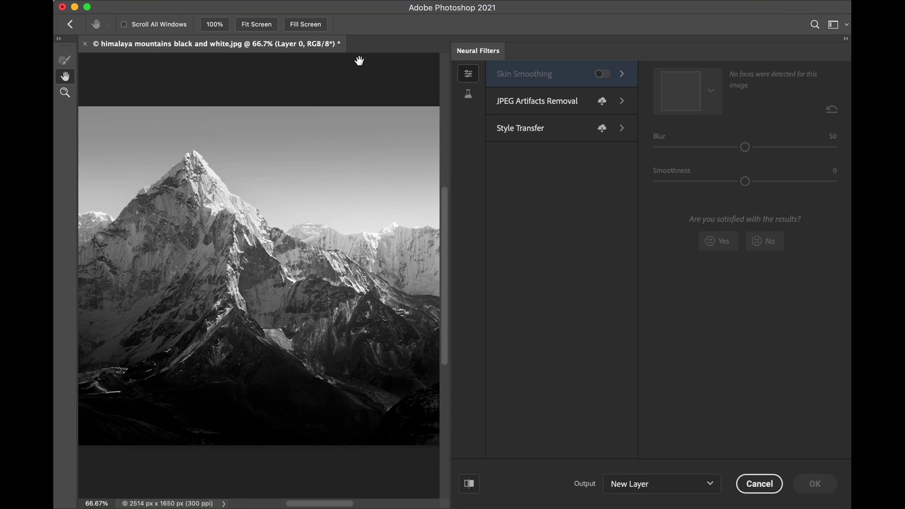
{"action": "left_click", "coordinate": [469, 94]}
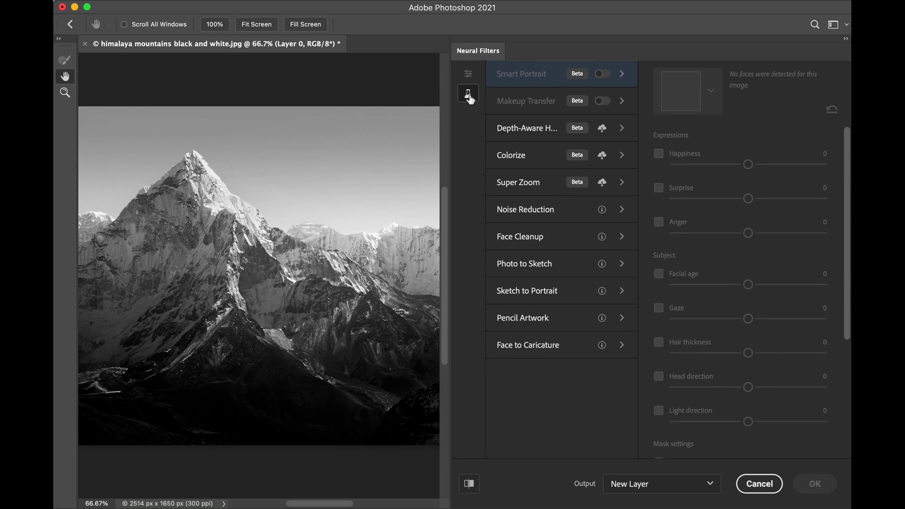
{"action": "left_click", "coordinate": [603, 158]}
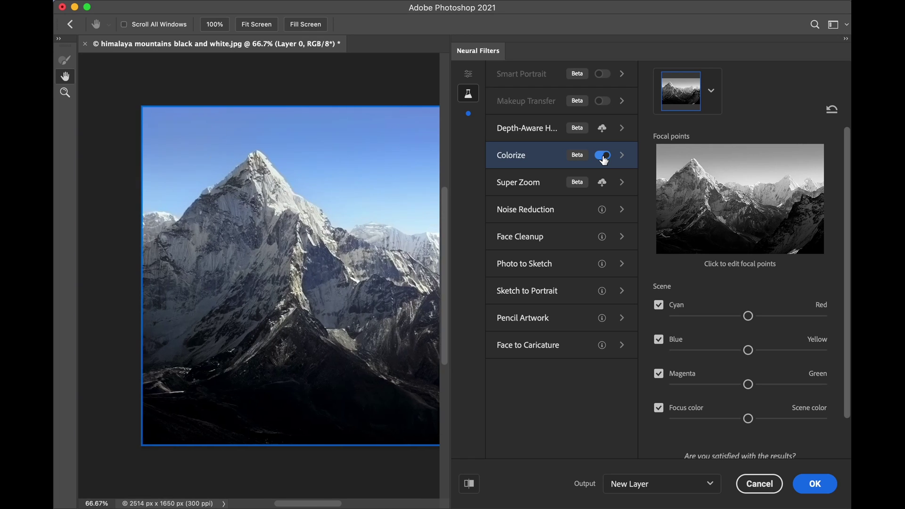
Step: Adjust the Colorize colour-balance sliders, ending with Magenta/Green shifted toward magenta, and apply with OK
{"action": "scroll", "coordinate": [359, 225], "scroll_direction": "right", "scroll_amount": 10}
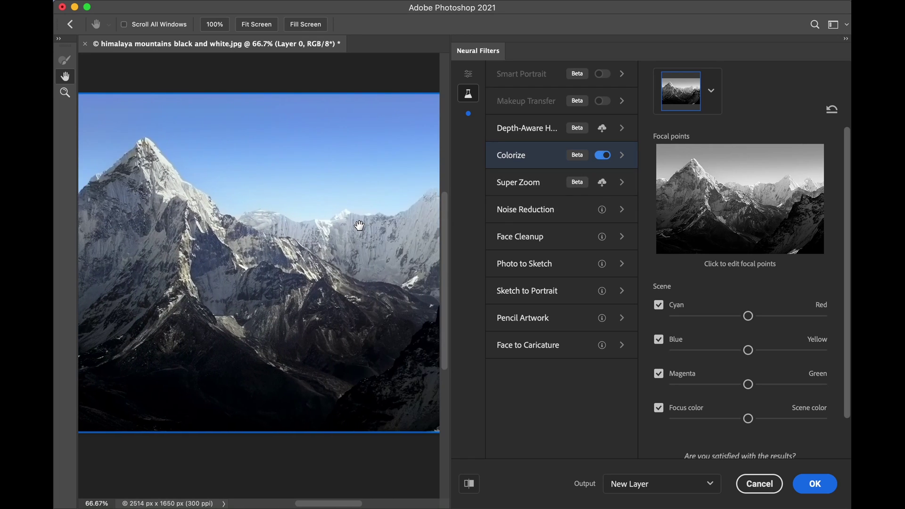
{"action": "scroll", "coordinate": [359, 225], "scroll_direction": "left", "scroll_amount": 10}
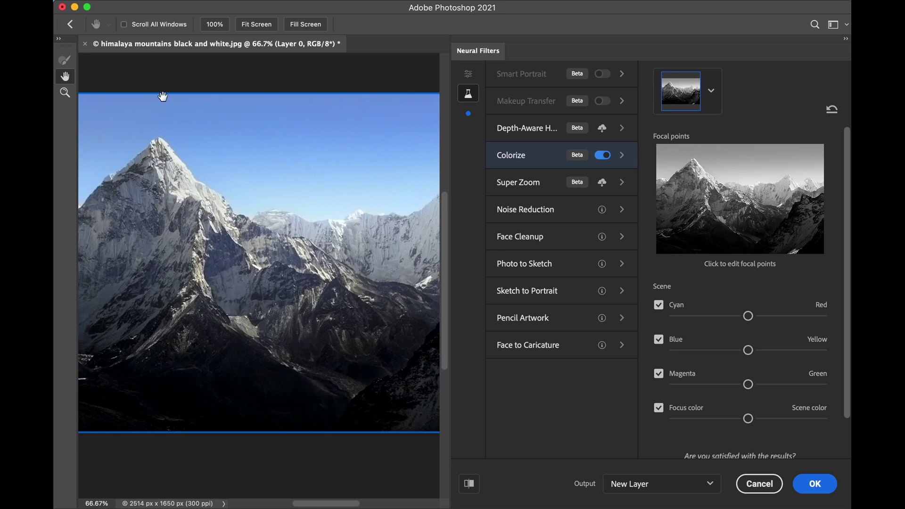
{"action": "left_click", "coordinate": [65, 92]}
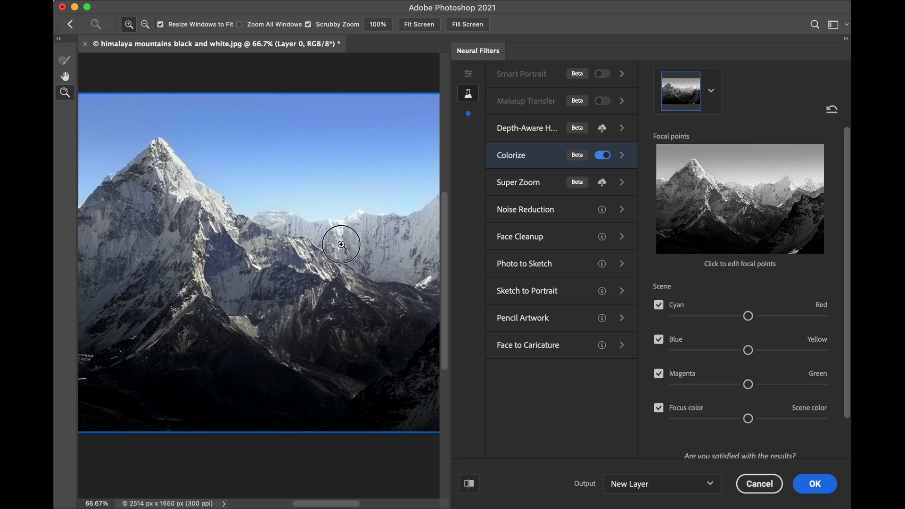
{"action": "left_click_drag", "start_coordinate": [341, 245], "coordinate": [280, 279]}
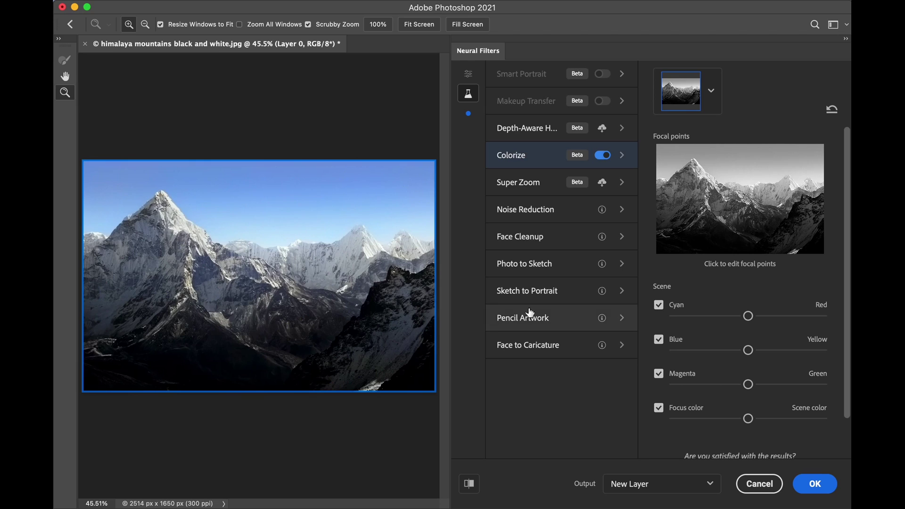
{"action": "left_click_drag", "start_coordinate": [749, 316], "coordinate": [719, 322]}
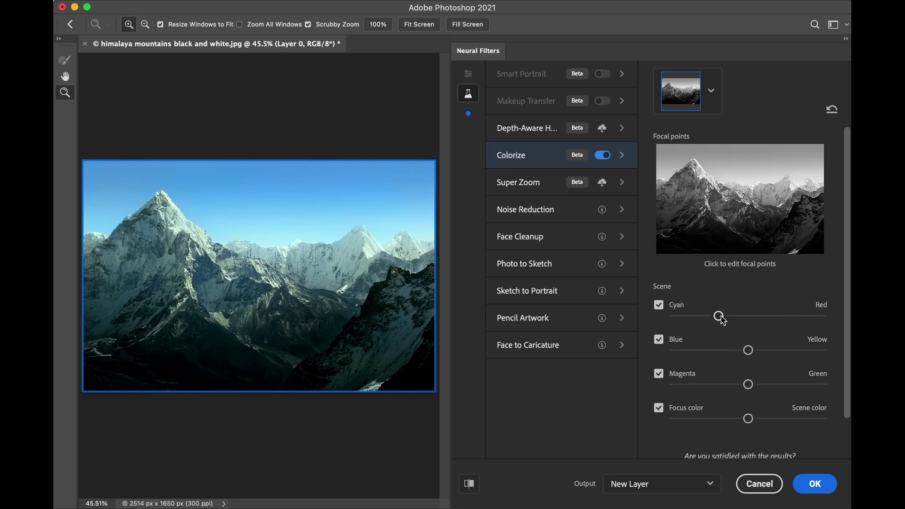
{"action": "left_click_drag", "start_coordinate": [723, 321], "coordinate": [747, 322]}
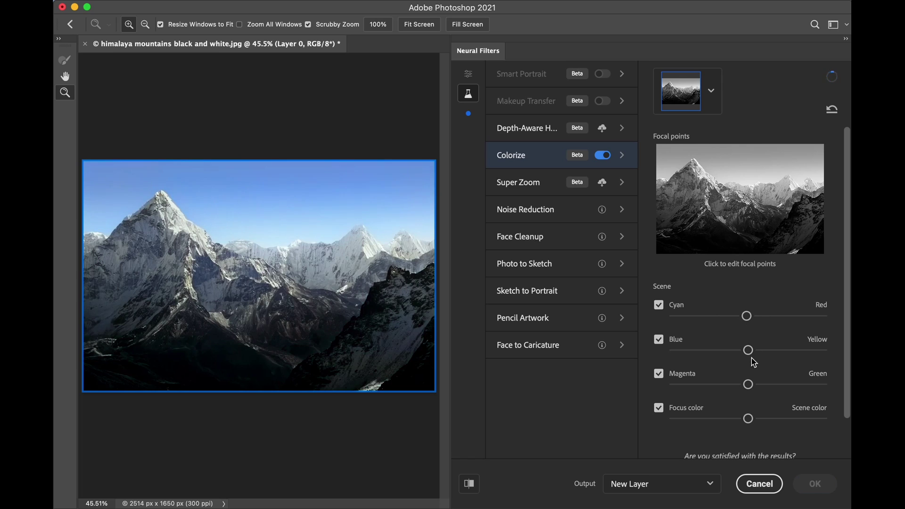
{"action": "mouse_move", "coordinate": [749, 355]}
{"action": "left_mouse_down"}
{"action": "mouse_move", "coordinate": [767, 358]}
{"action": "mouse_move", "coordinate": [750, 356]}
{"action": "left_mouse_up"}
{"action": "left_click_drag", "start_coordinate": [749, 390], "coordinate": [724, 392]}
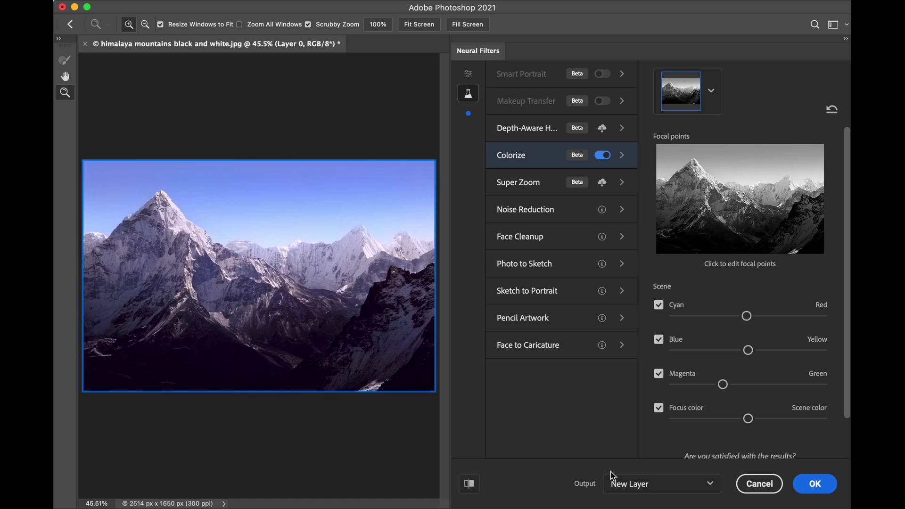
{"action": "left_click", "coordinate": [814, 483]}
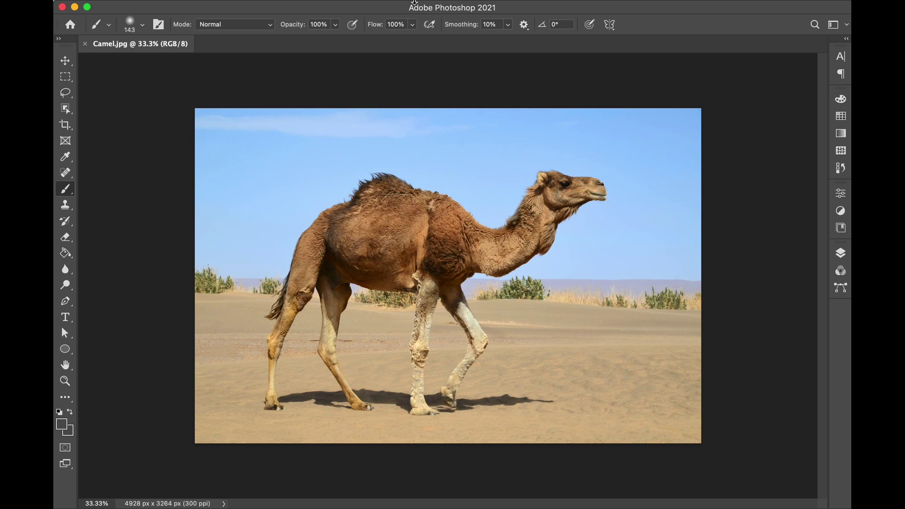
Step: Enable the beta Depth-Aware Haze neural filter on Camel.jpg, hazing it at strength 50
{"action": "mouse_move", "coordinate": [420, 4]}
{"action": "left_click", "coordinate": [352, 6]}
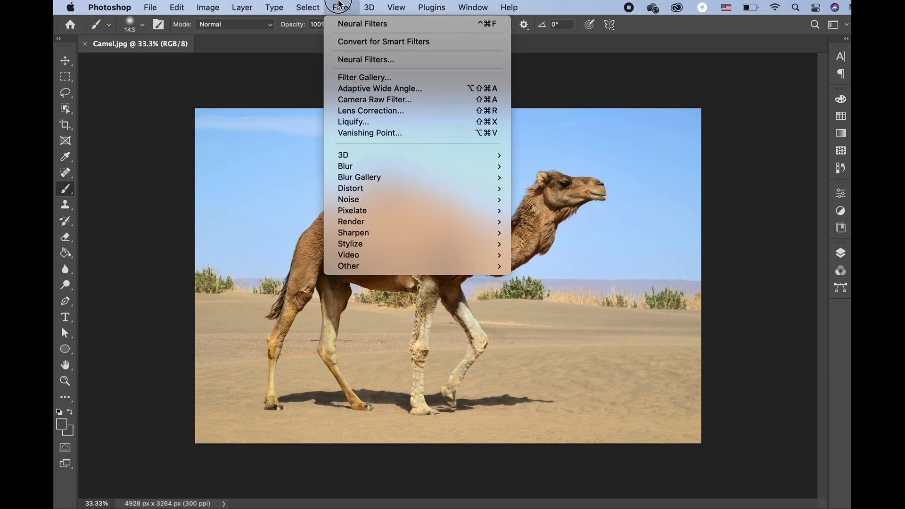
{"action": "left_click", "coordinate": [358, 60]}
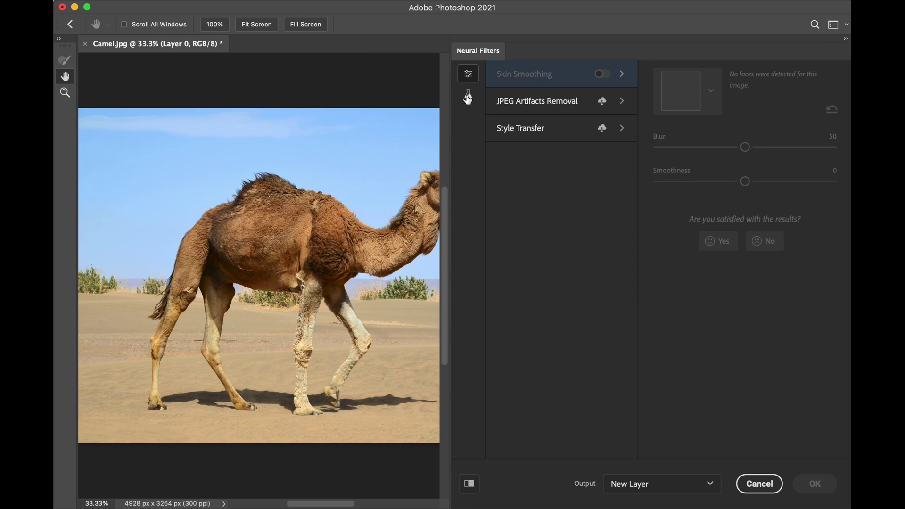
{"action": "left_click", "coordinate": [468, 97]}
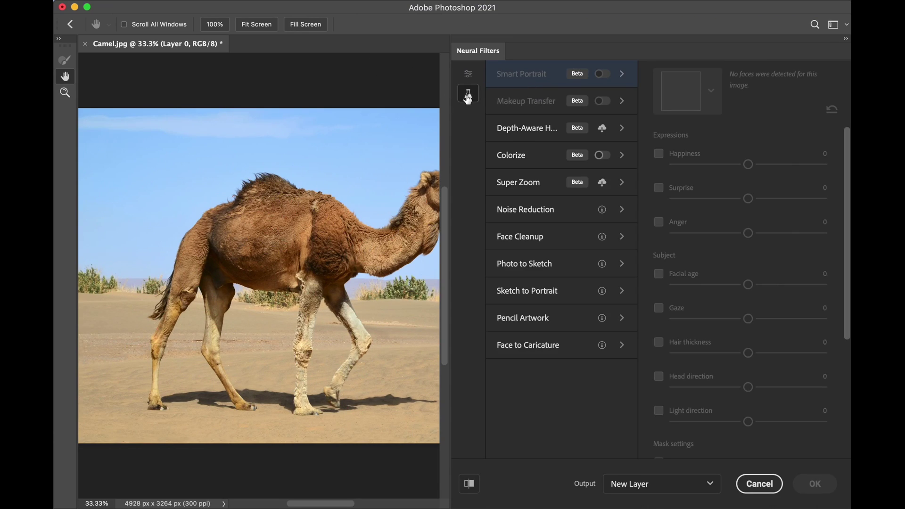
{"action": "left_click", "coordinate": [602, 129]}
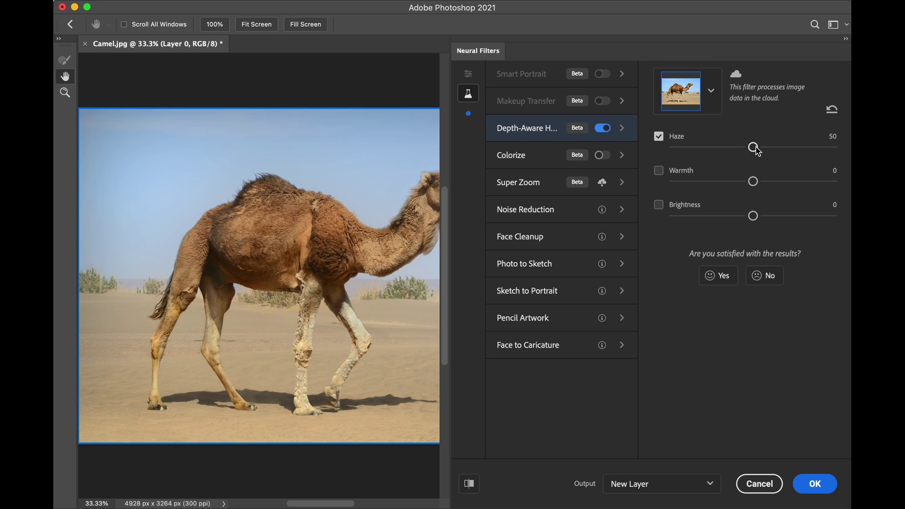
Step: Increase the Depth-Aware Haze amount to 64 and apply it to the camel photo
{"action": "left_click_drag", "start_coordinate": [755, 148], "coordinate": [775, 148]}
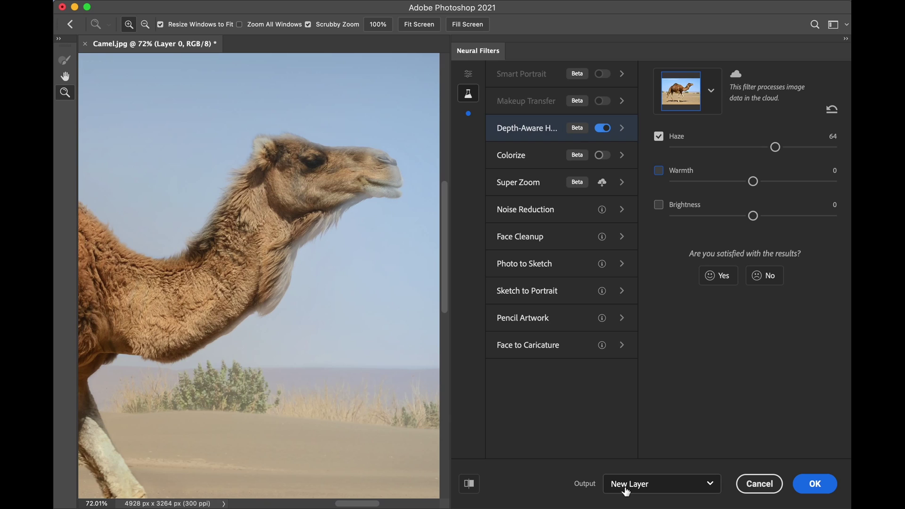
{"action": "left_click", "coordinate": [804, 487]}
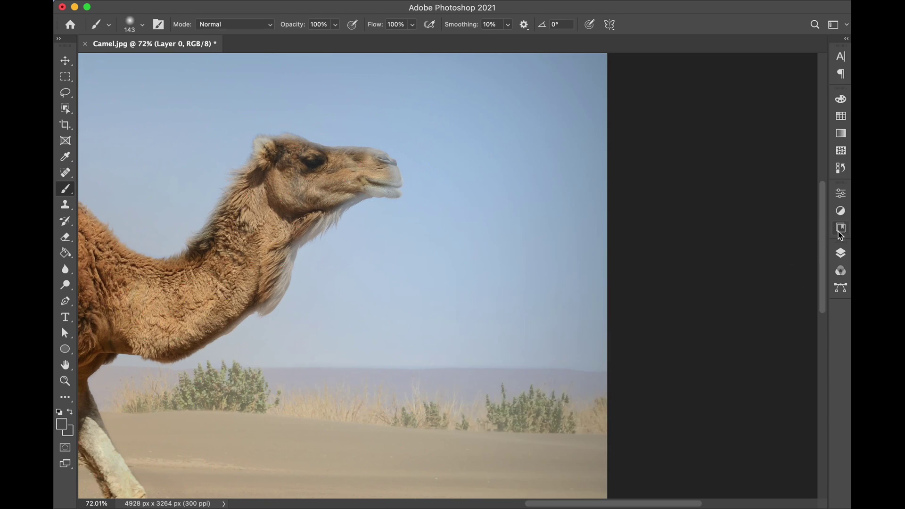
Step: Rename Layer 0 to 'Haze Filter' and add a white layer mask to it
{"action": "left_click", "coordinate": [840, 255]}
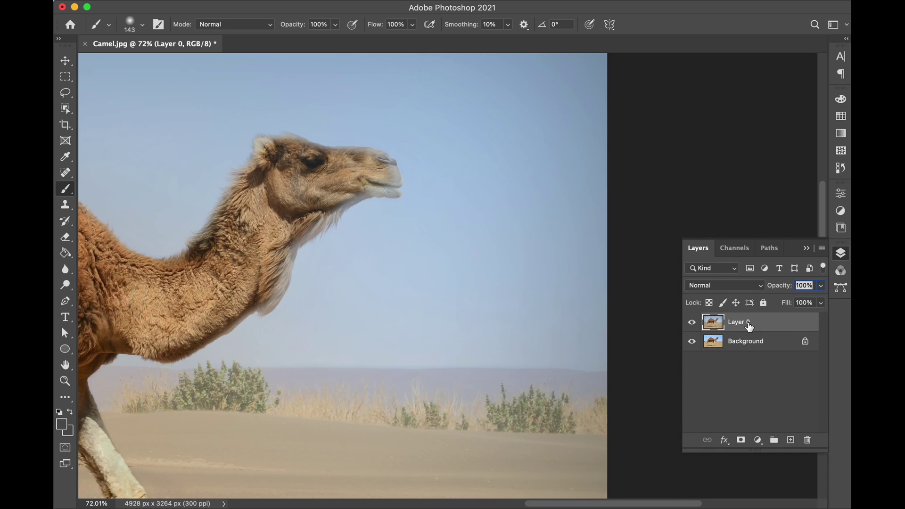
{"action": "double_click", "coordinate": [748, 322]}
{"action": "type", "text": "Haze Filter"}
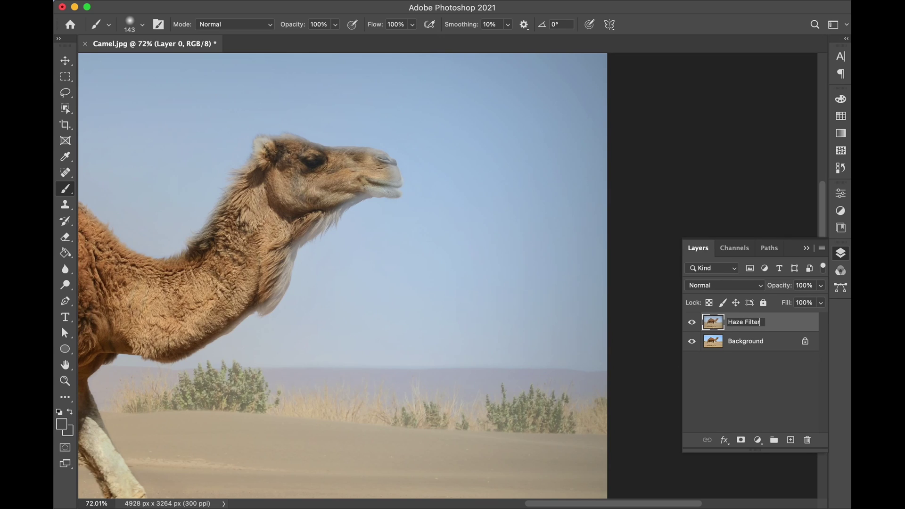
{"action": "key", "text": "Return"}
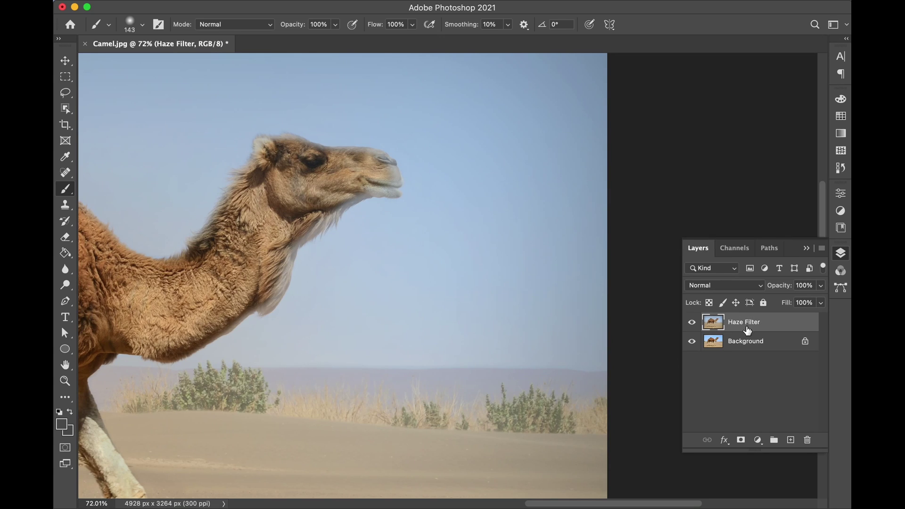
{"action": "left_click", "coordinate": [743, 443]}
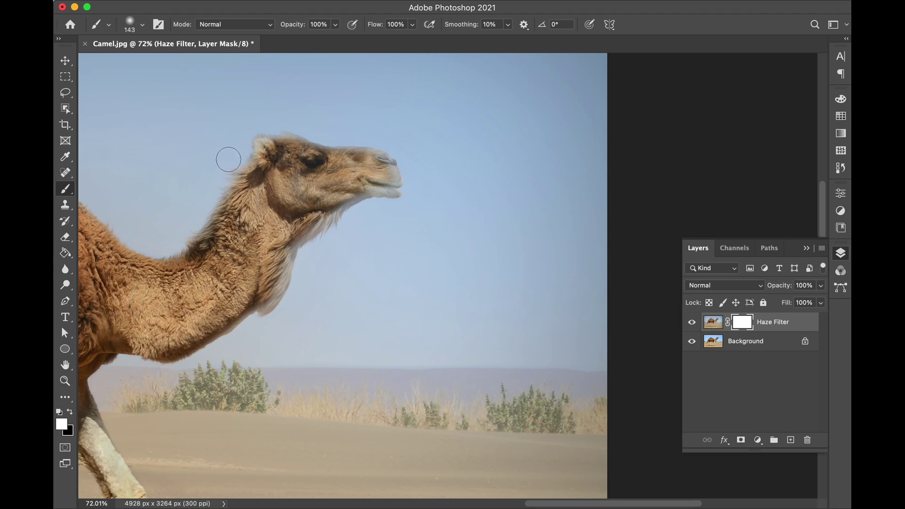
Step: Paint black on the Haze Filter mask over the camel's neck and head, then toggle the layer to compare
{"action": "left_click", "coordinate": [70, 411]}
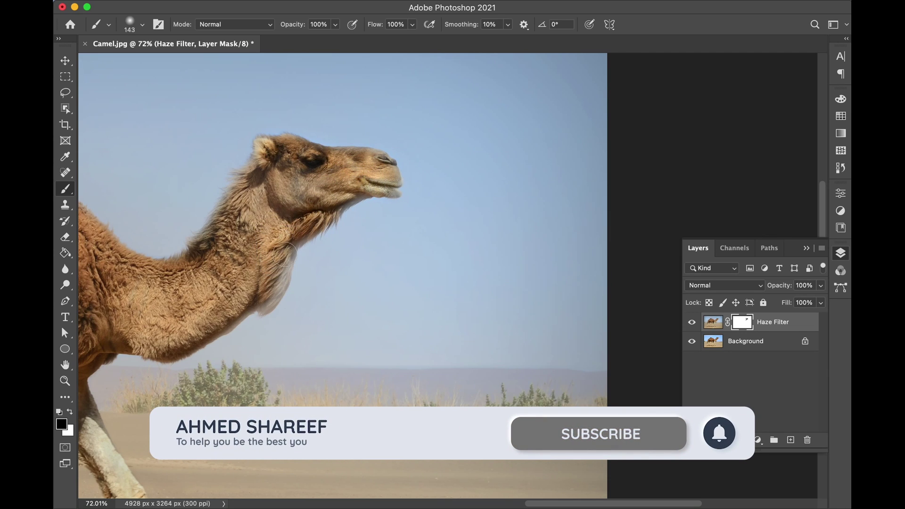
{"action": "mouse_move", "coordinate": [281, 249]}
{"action": "left_mouse_down"}
{"action": "mouse_move", "coordinate": [269, 290]}
{"action": "mouse_move", "coordinate": [189, 330]}
{"action": "mouse_move", "coordinate": [176, 325]}
{"action": "left_mouse_up"}
{"action": "mouse_move", "coordinate": [190, 270]}
{"action": "left_mouse_down"}
{"action": "mouse_move", "coordinate": [237, 232]}
{"action": "mouse_move", "coordinate": [244, 186]}
{"action": "mouse_move", "coordinate": [271, 154]}
{"action": "mouse_move", "coordinate": [292, 169]}
{"action": "mouse_move", "coordinate": [349, 175]}
{"action": "left_mouse_up"}
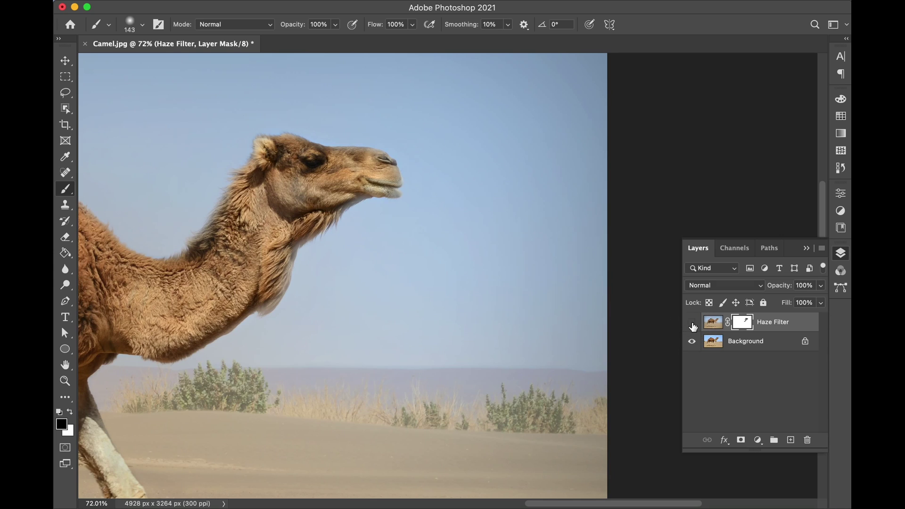
{"action": "left_click", "coordinate": [690, 324]}
{"action": "left_click", "coordinate": [691, 324]}
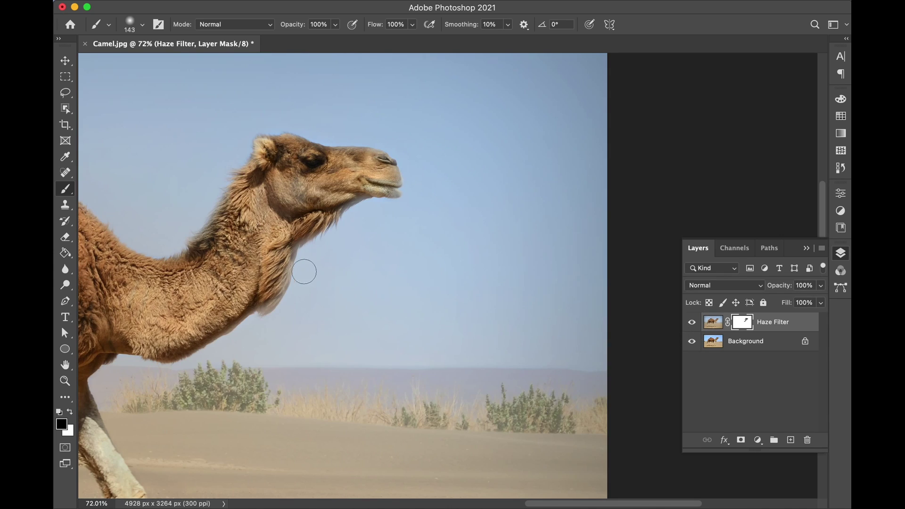